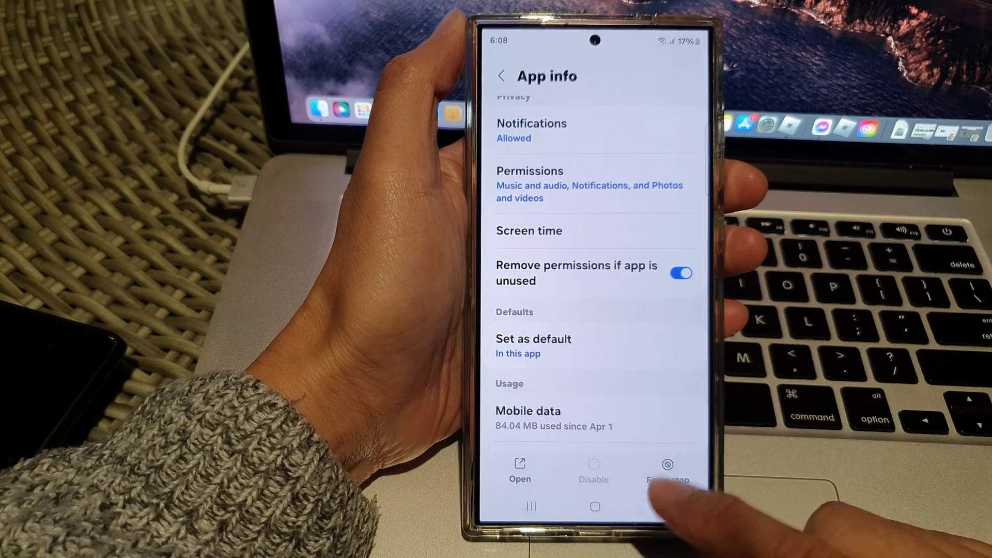
# Step: Exit the app info page to the phone's home screen using the Home button
pyautogui.click(659, 507)
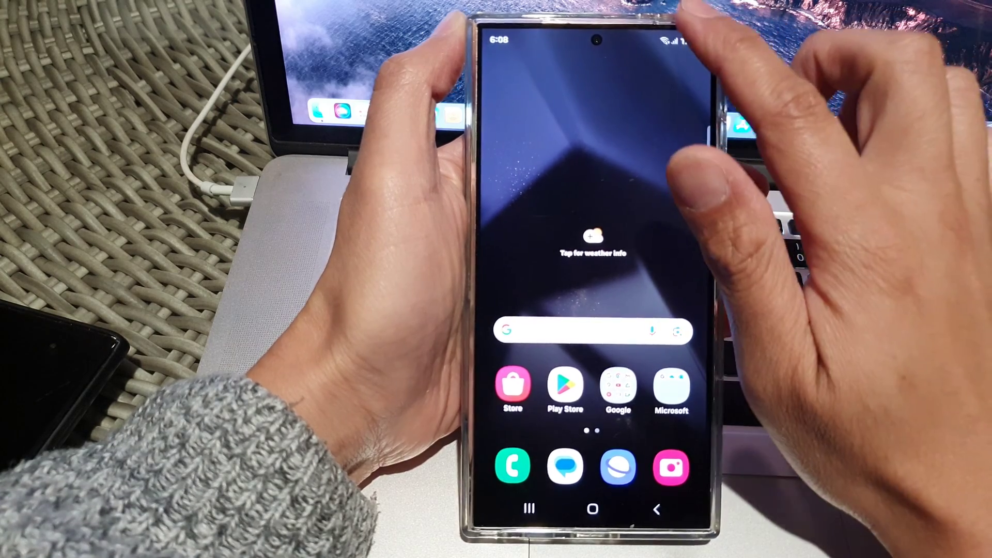
# Step: Pull down the notification shade and expand the full quick settings panel
pyautogui.moveTo(675, 35); pyautogui.dragTo(675, 248)
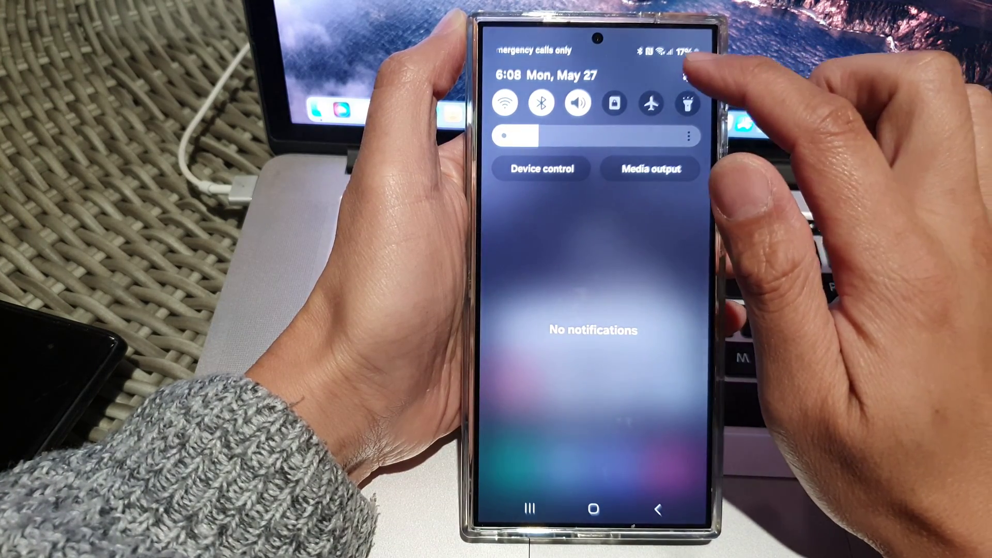
pyautogui.moveTo(683, 62); pyautogui.dragTo(682, 311)
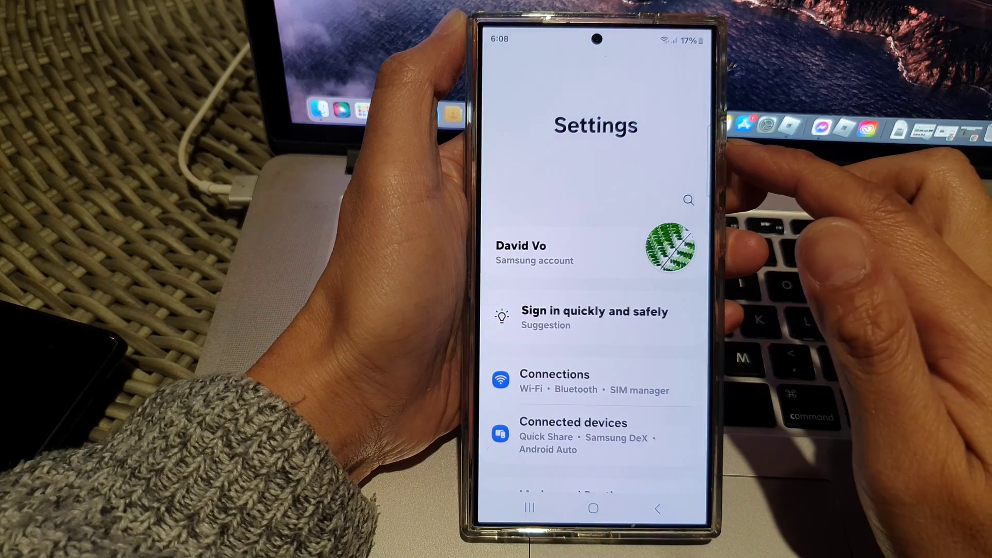
pyautogui.scroll(-5, 598, 311)
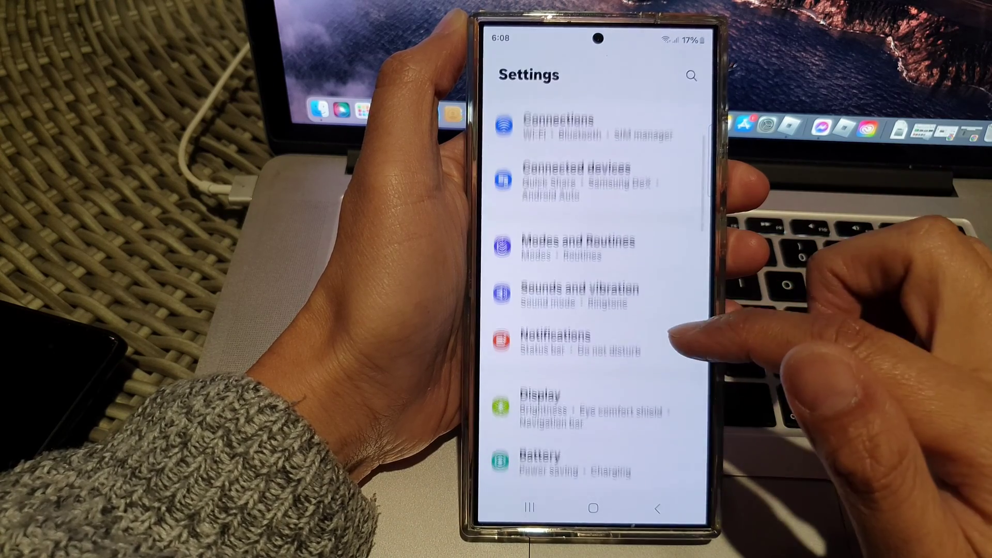
pyautogui.scroll(-5, 597, 310)
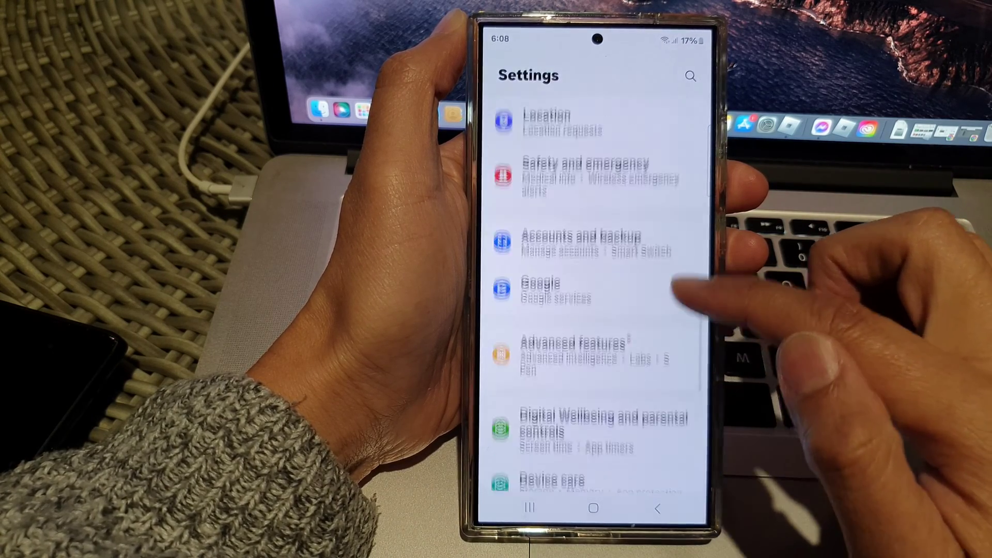
pyautogui.scroll(-5, 597, 310)
# Step: Go to the Apps settings page and open AccuBattery's app info
pyautogui.click(589, 287)
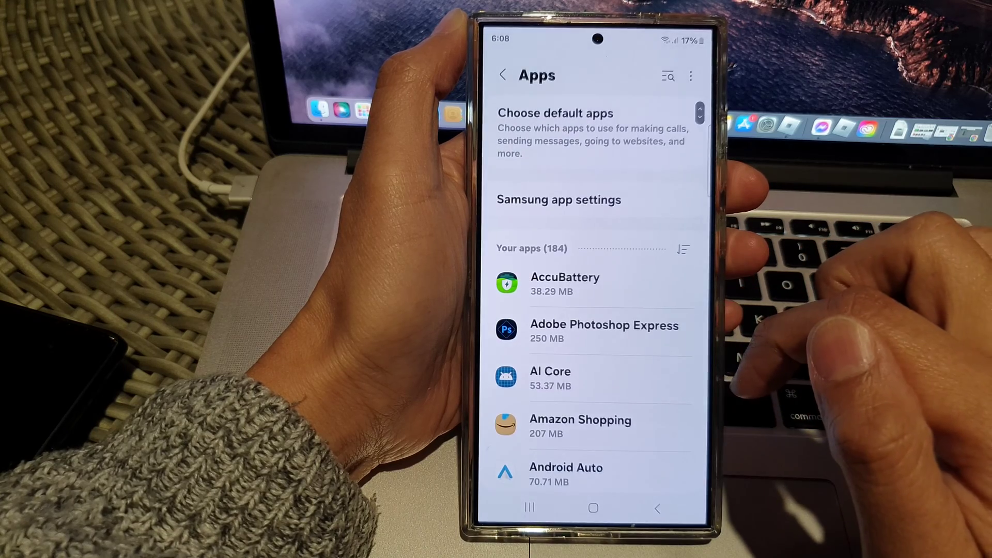
pyautogui.scroll(-10, 597, 310)
pyautogui.scroll(-10, 598, 310)
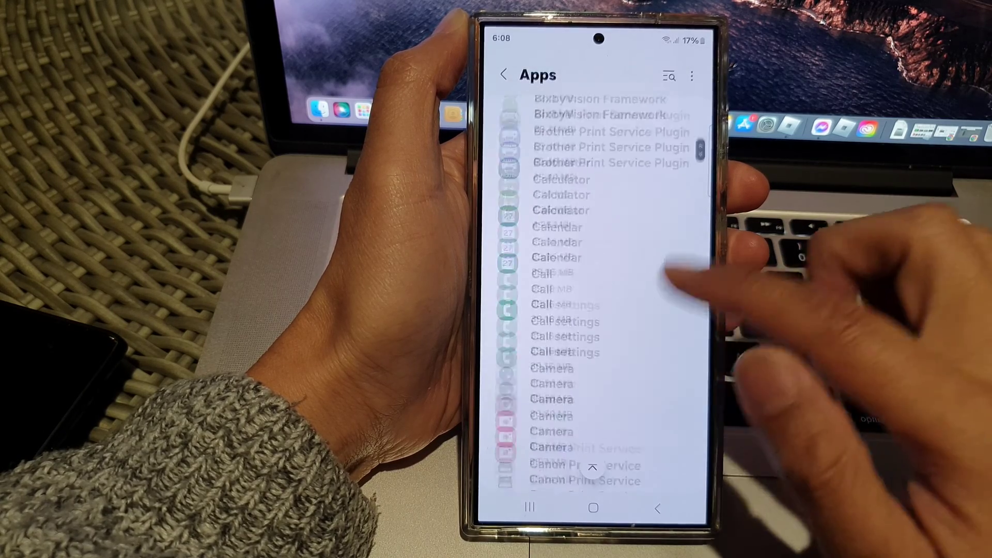
pyautogui.scroll(-5, 598, 310)
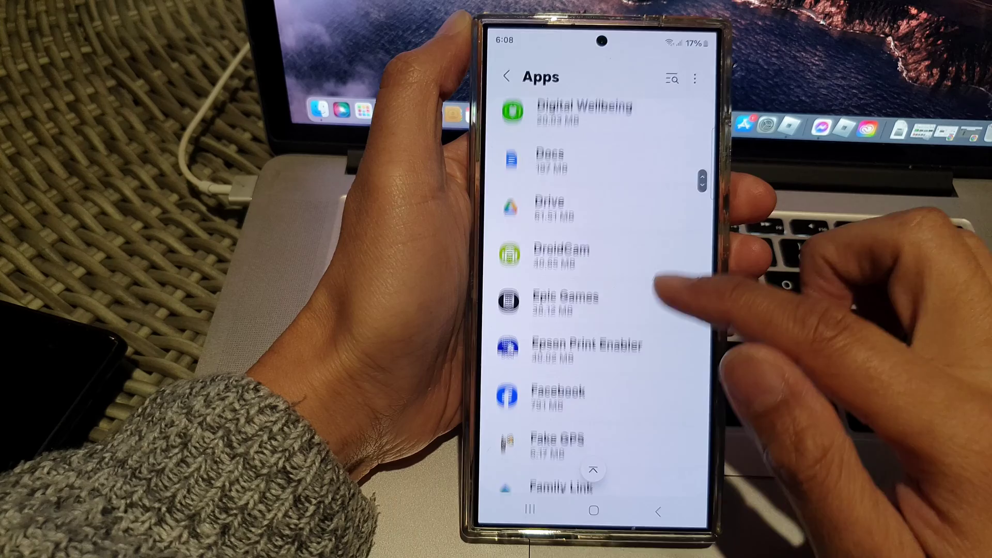
pyautogui.scroll(5, 597, 310)
pyautogui.scroll(10, 597, 311)
pyautogui.scroll(5, 597, 310)
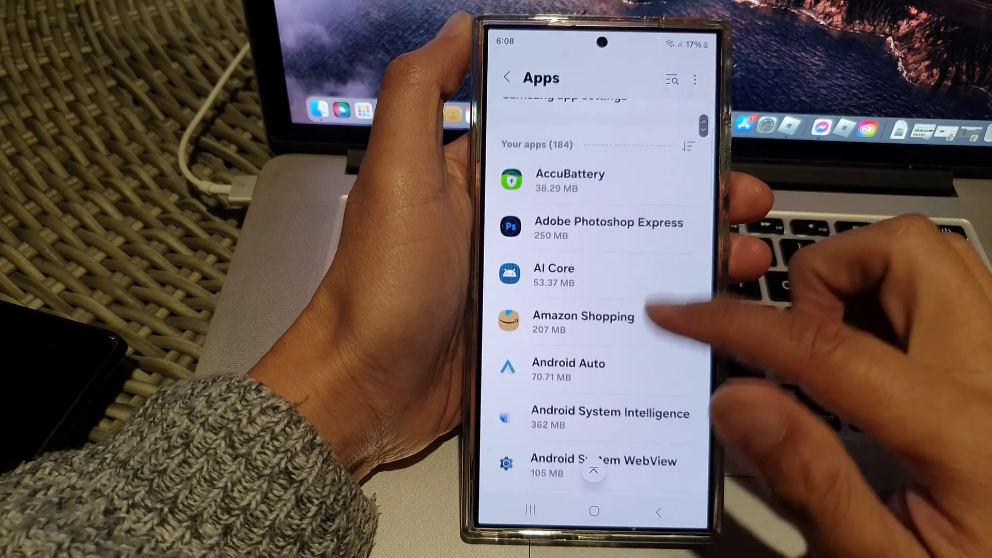
pyautogui.click(613, 285)
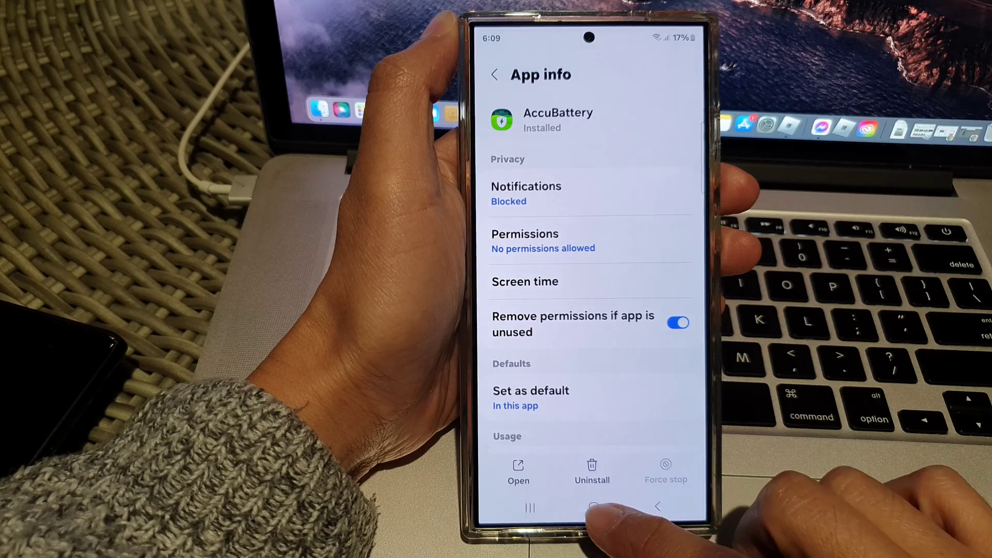
# Step: Leave AccuBattery's app info for the home screen, keeping unused-permission removal on
pyautogui.click(593, 507)
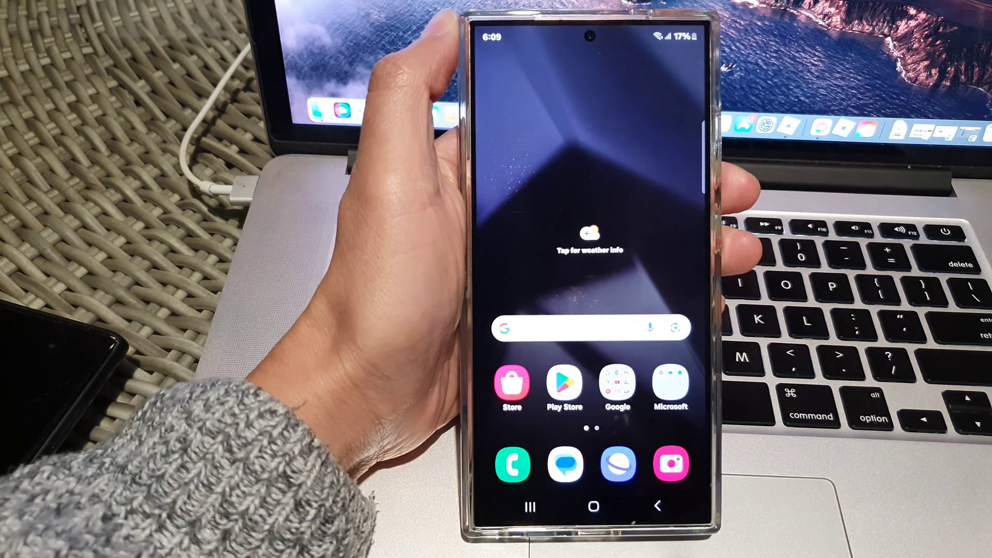